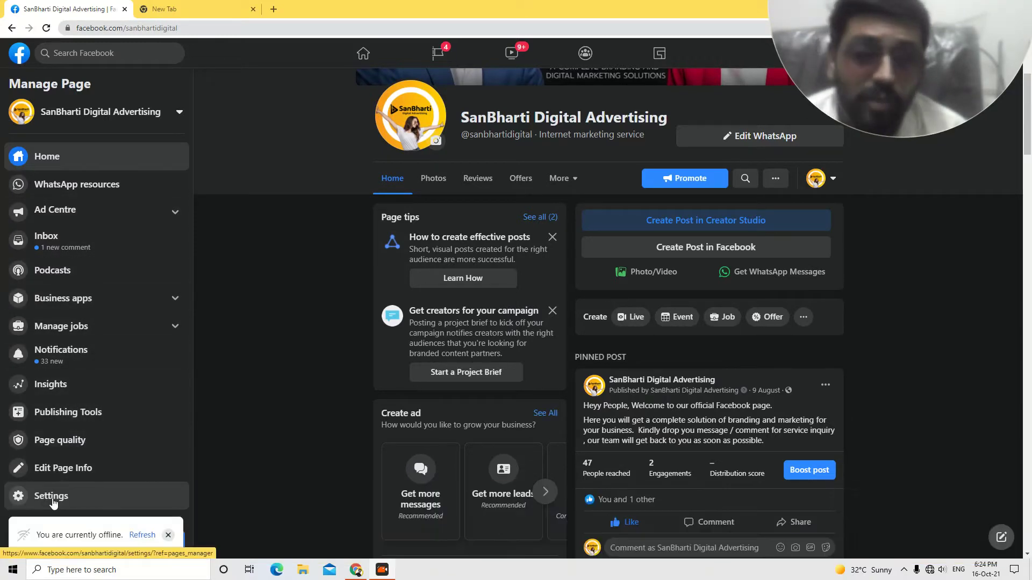
Open the Page's Templates and tabs settings and bring up the list of available templates for editing the current one.
click(51, 497)
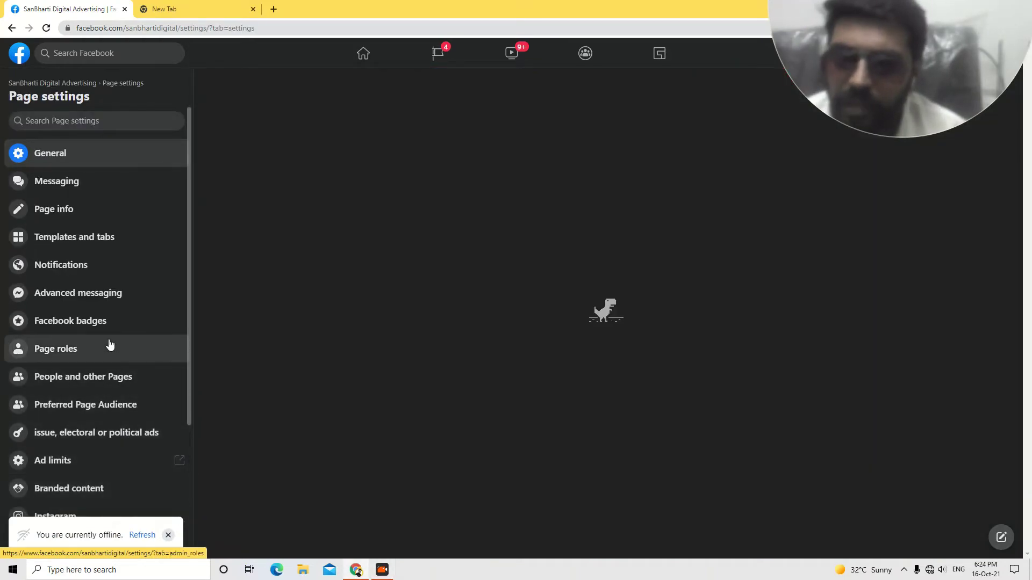
click(52, 238)
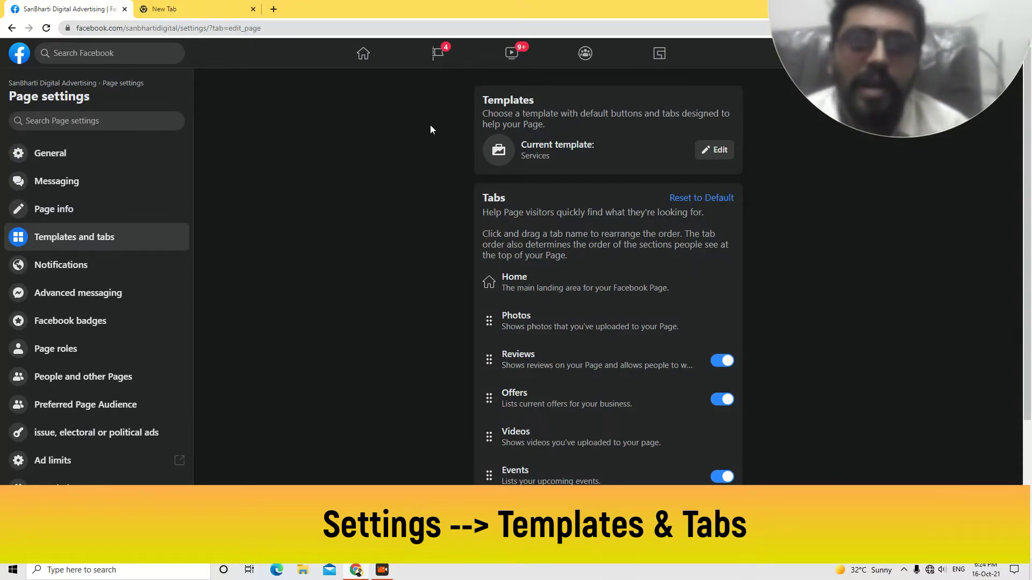
drag(527, 144, 578, 145)
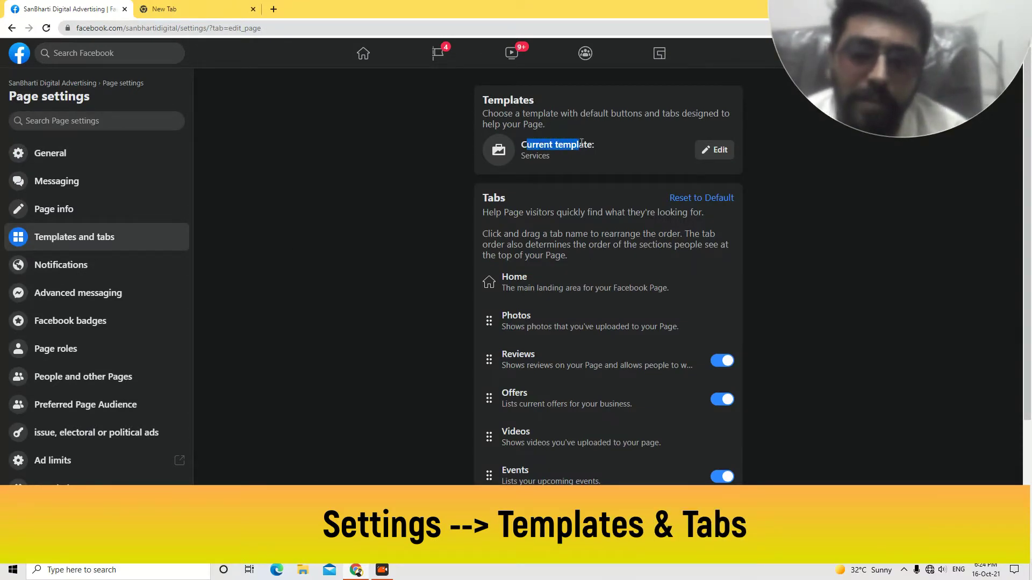
double_click(531, 155)
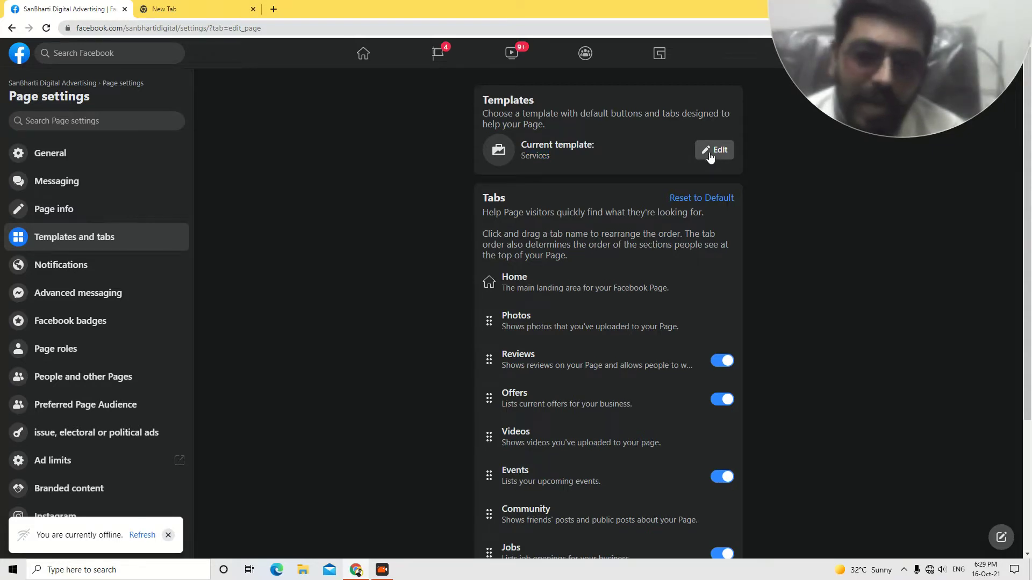
click(709, 154)
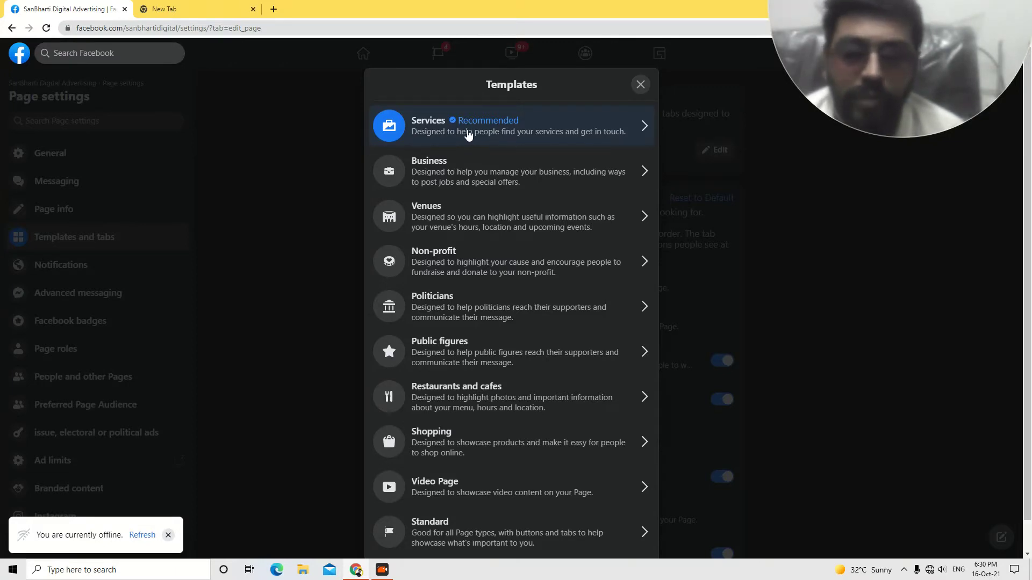
Open the Services template's details and examine which buttons it places on the toolbar.
click(468, 134)
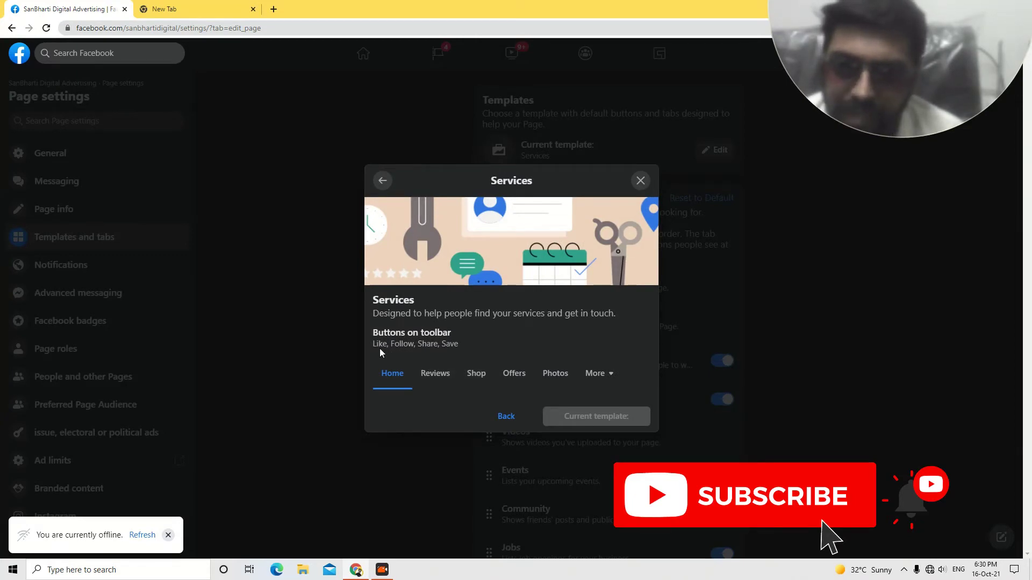
drag(378, 344, 449, 344)
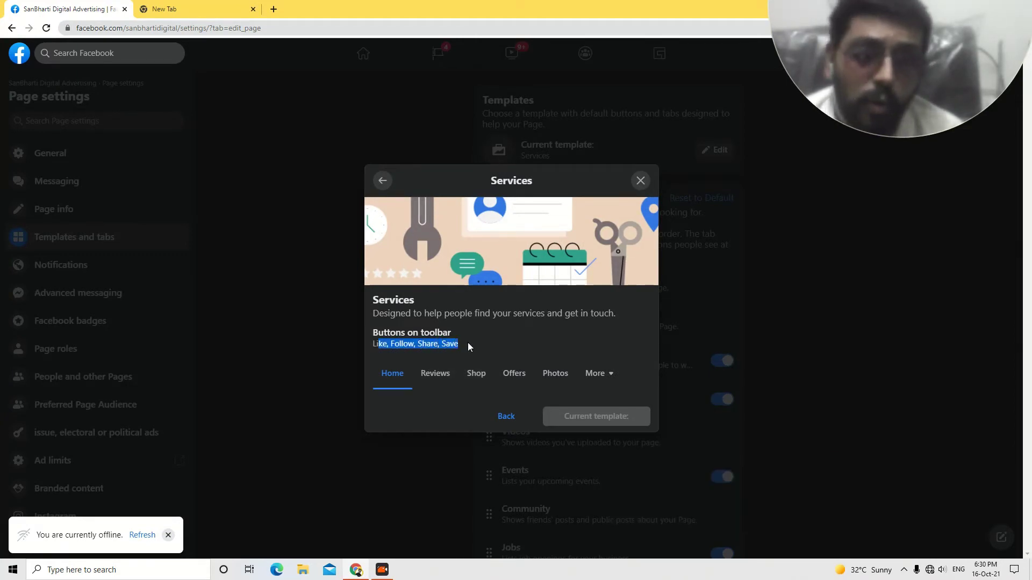
click(388, 350)
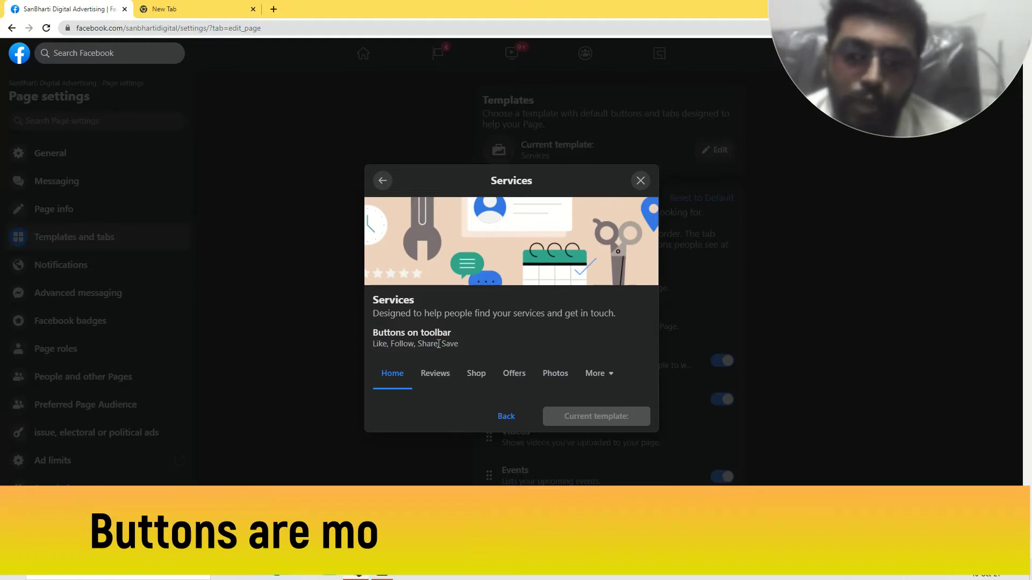
drag(461, 345, 371, 347)
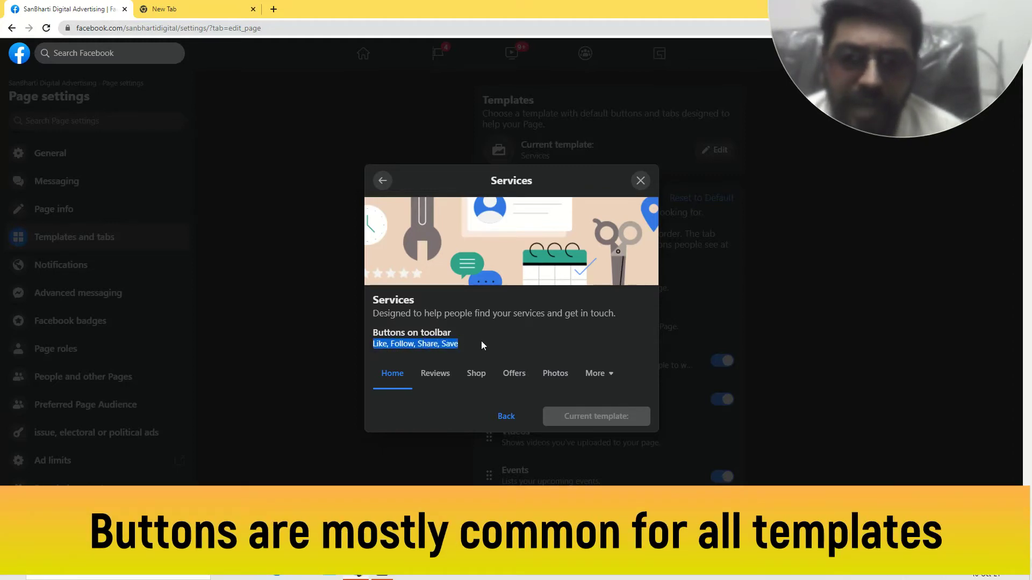
click(417, 348)
drag(460, 347, 379, 344)
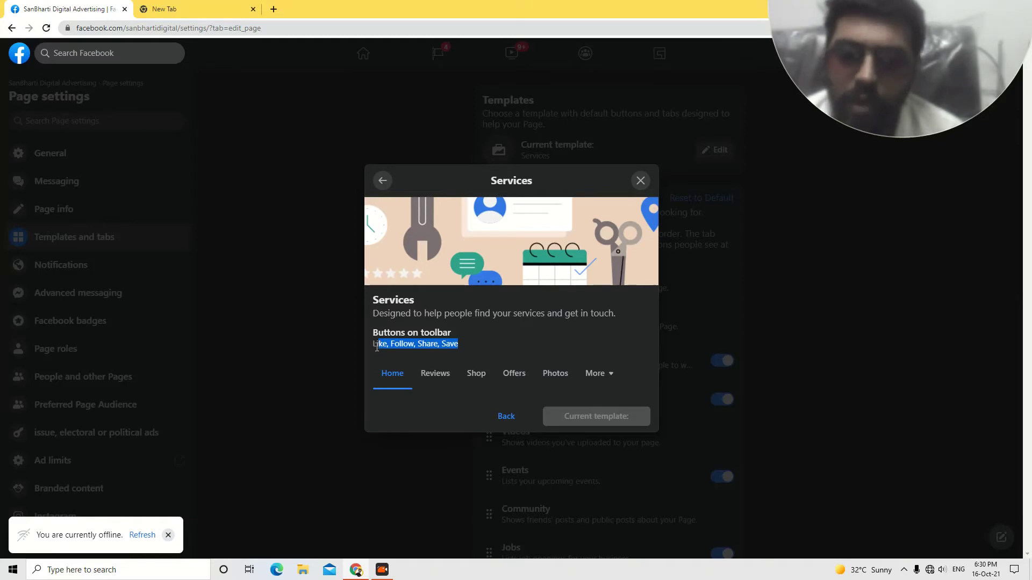
click(385, 352)
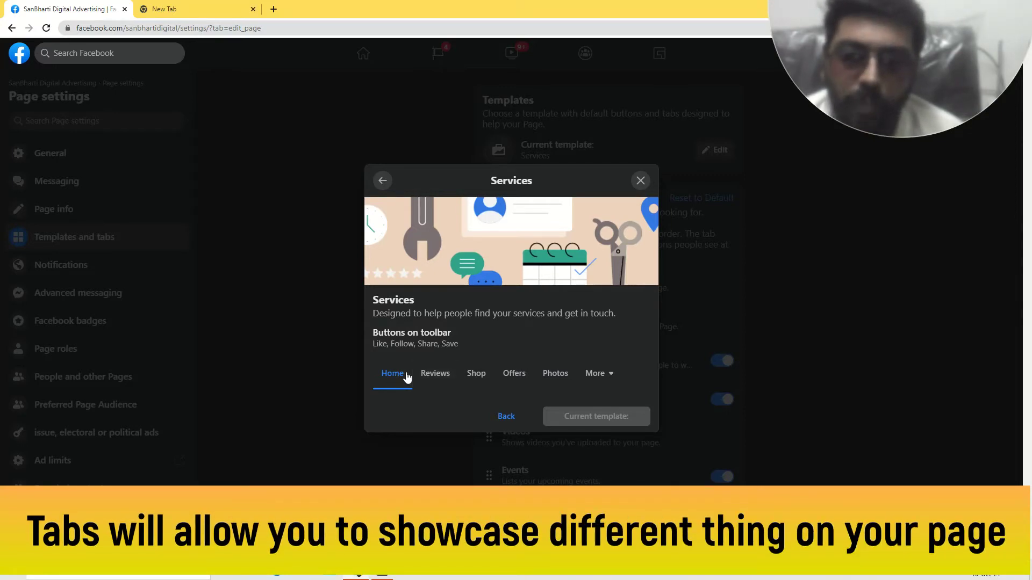
Look through the Services template's Reviews, Shop, Offers and Photos tabs and its additional tabs, and return to the template list.
click(440, 381)
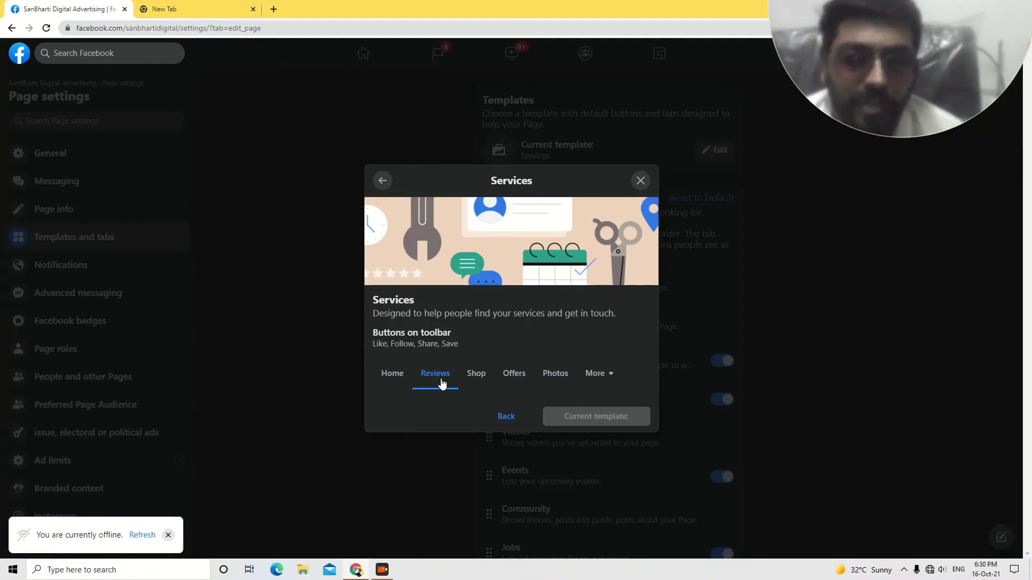
click(483, 380)
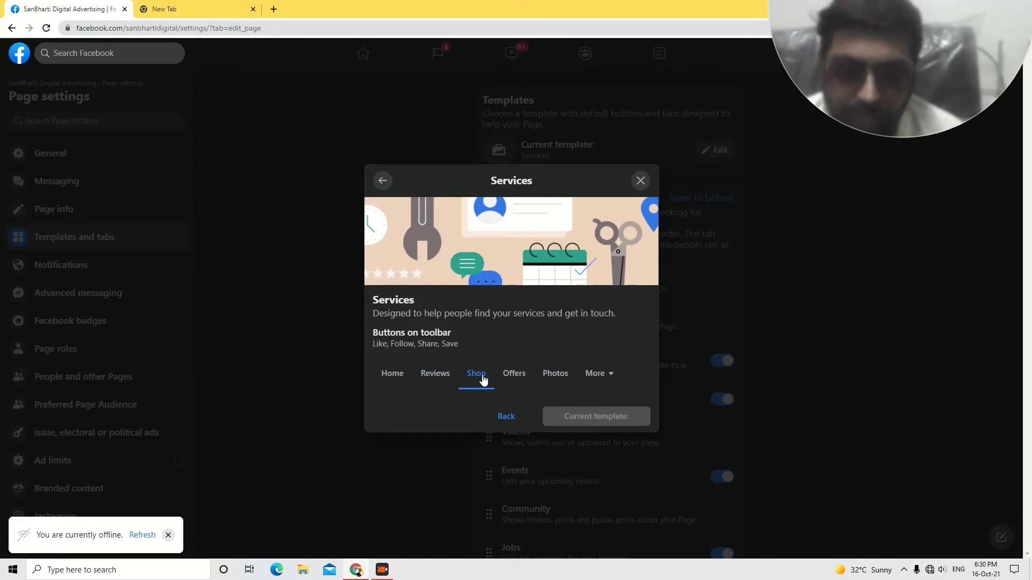
click(518, 380)
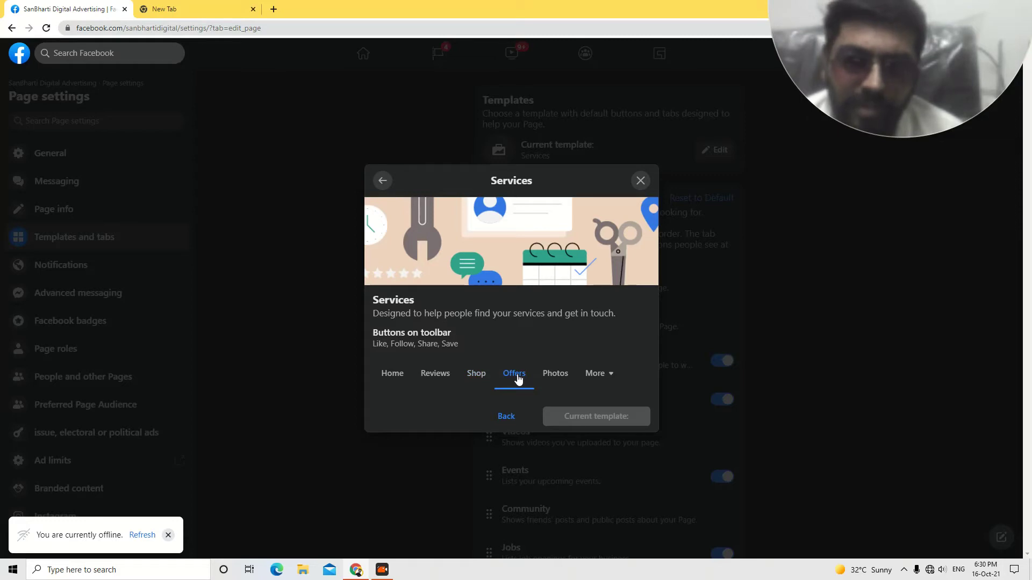
click(556, 381)
click(598, 378)
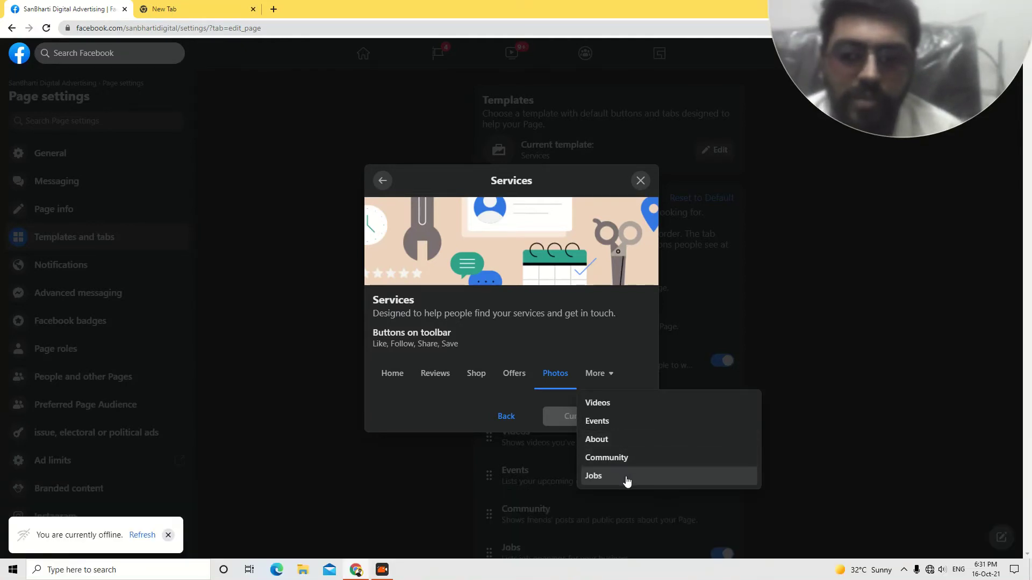
click(512, 419)
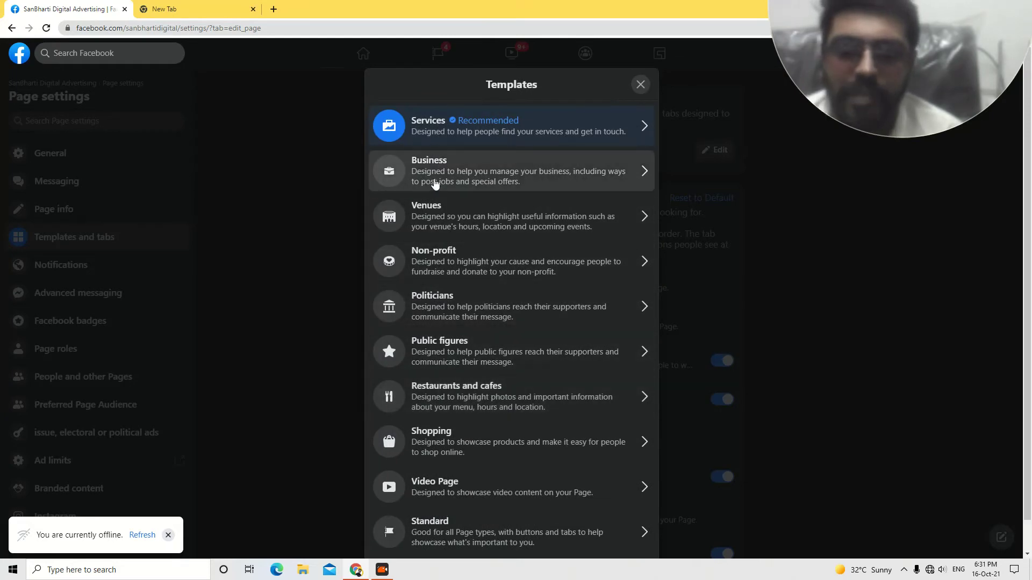
Preview the Business template, including its Groups tab, and return to the template list.
click(436, 181)
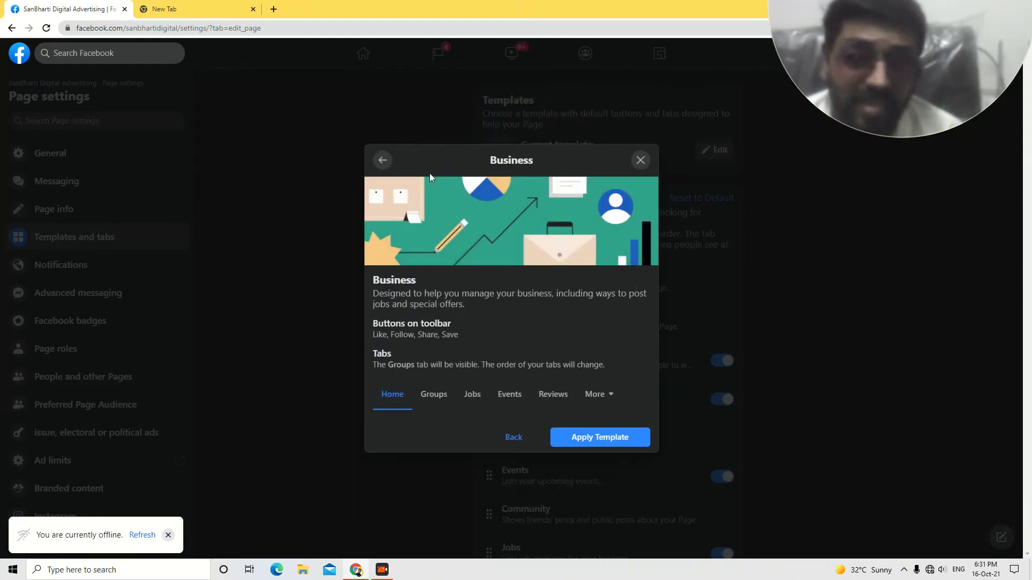
click(444, 405)
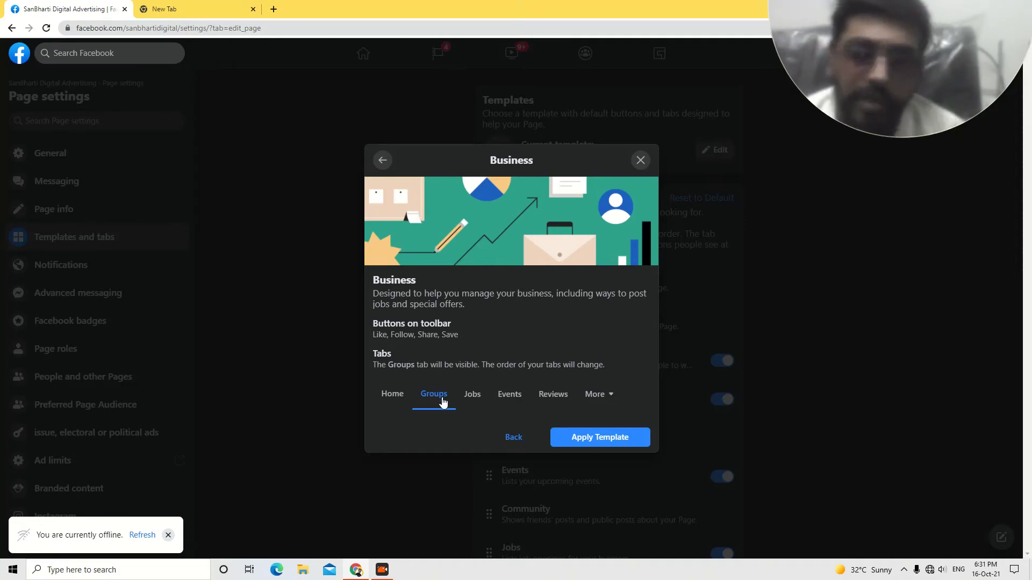
click(486, 435)
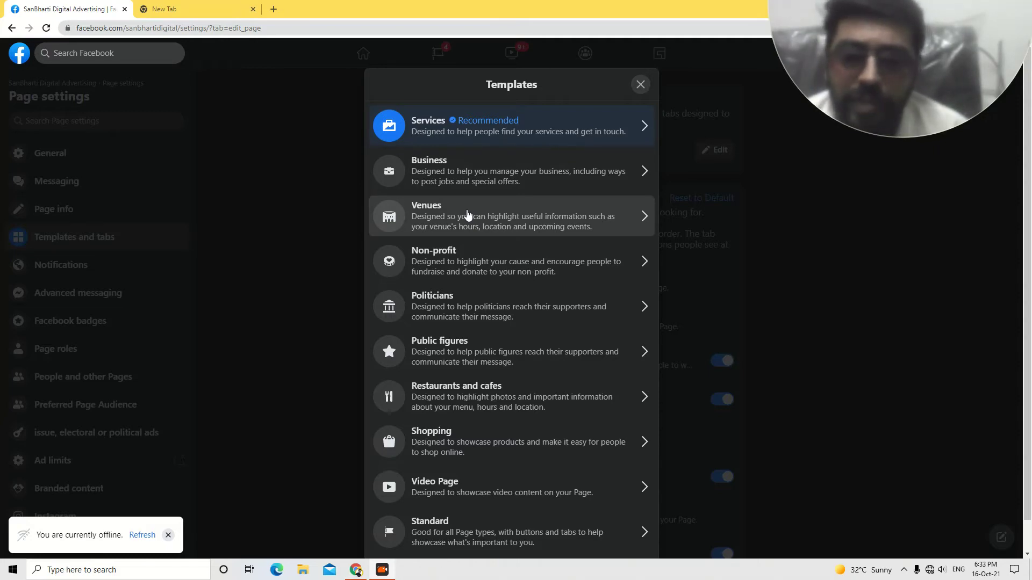
Examine the Venues template's toolbar buttons, its Events and Reviews tabs and its additional tabs, and return to the template list.
click(467, 215)
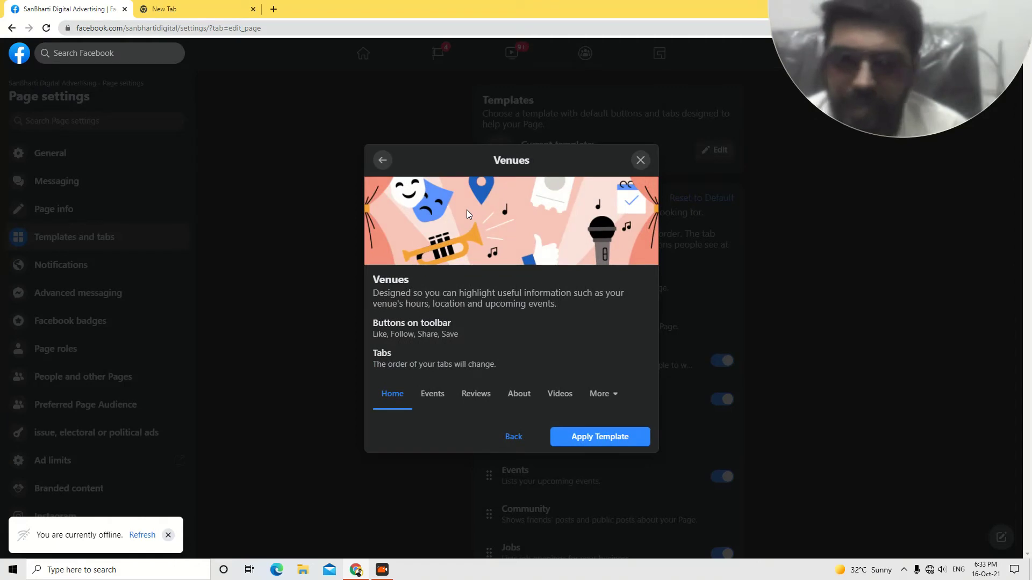
drag(378, 332, 459, 334)
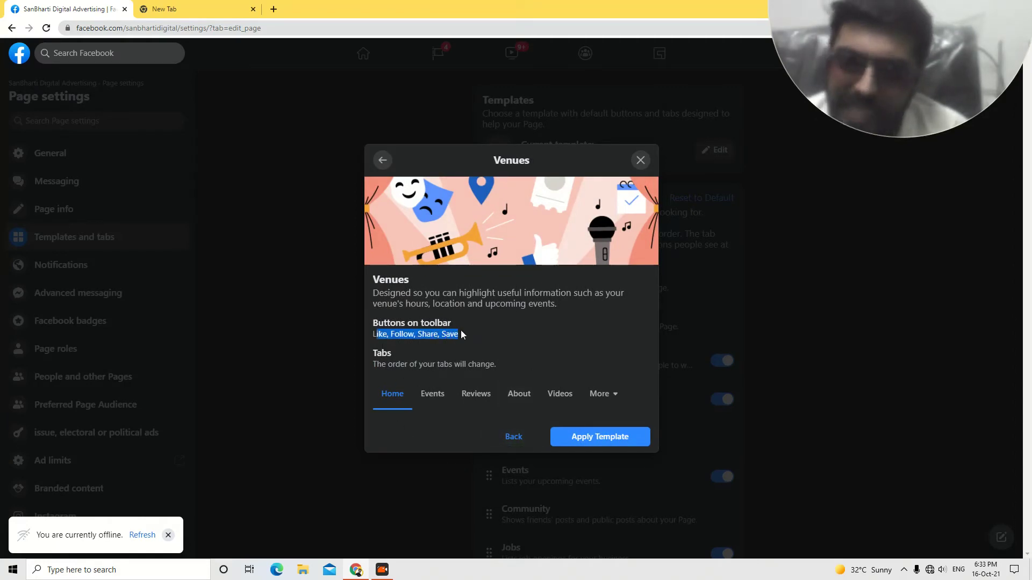
click(437, 398)
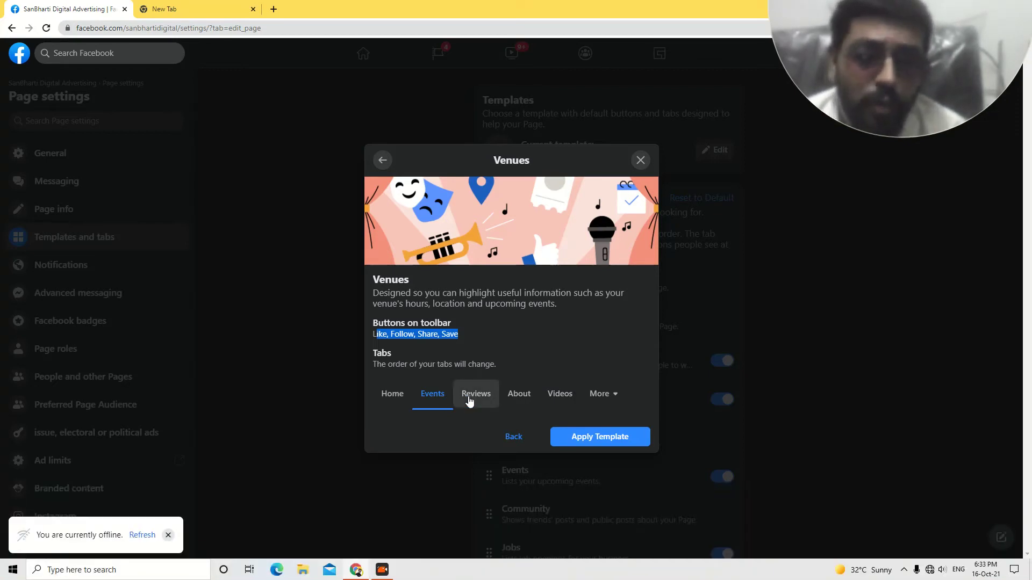
click(468, 399)
click(607, 397)
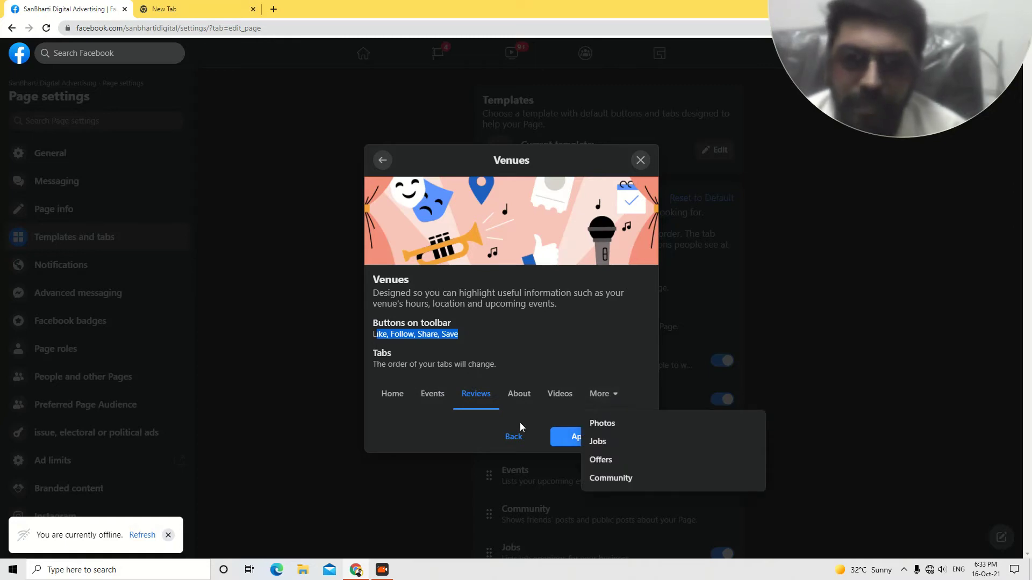
click(430, 395)
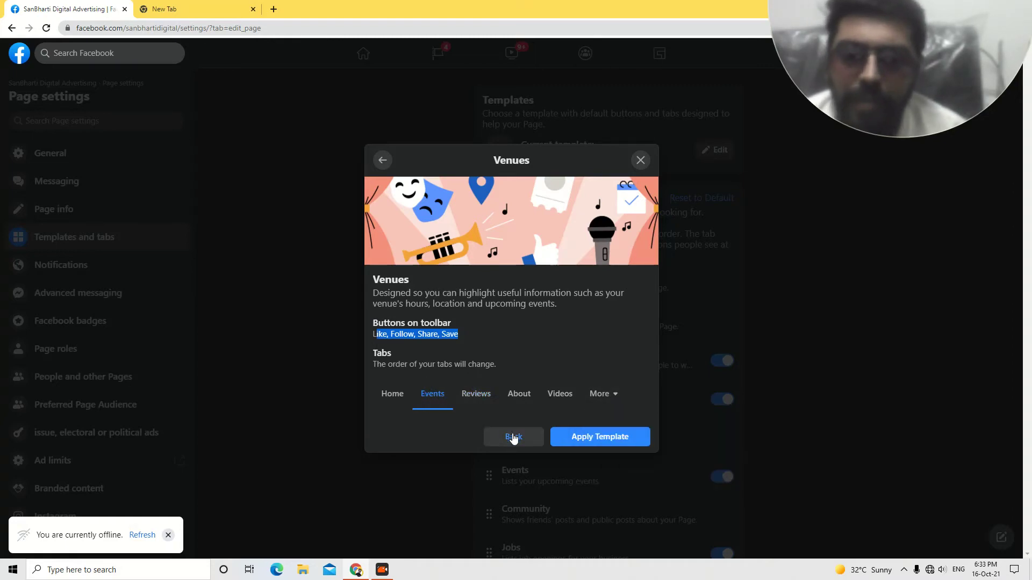
click(513, 438)
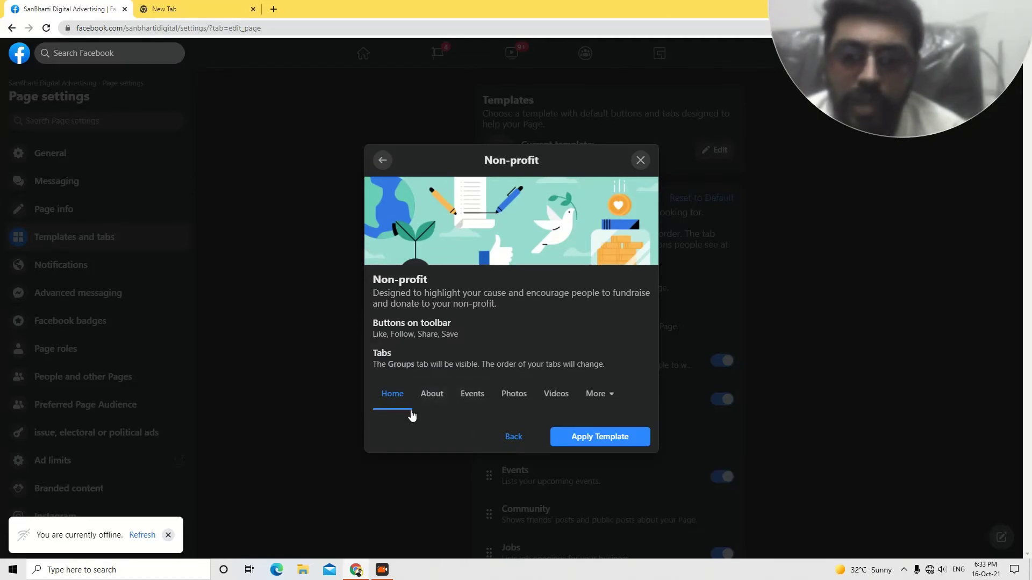
Check the Non-profit template's additional tabs and return to the template list.
click(584, 405)
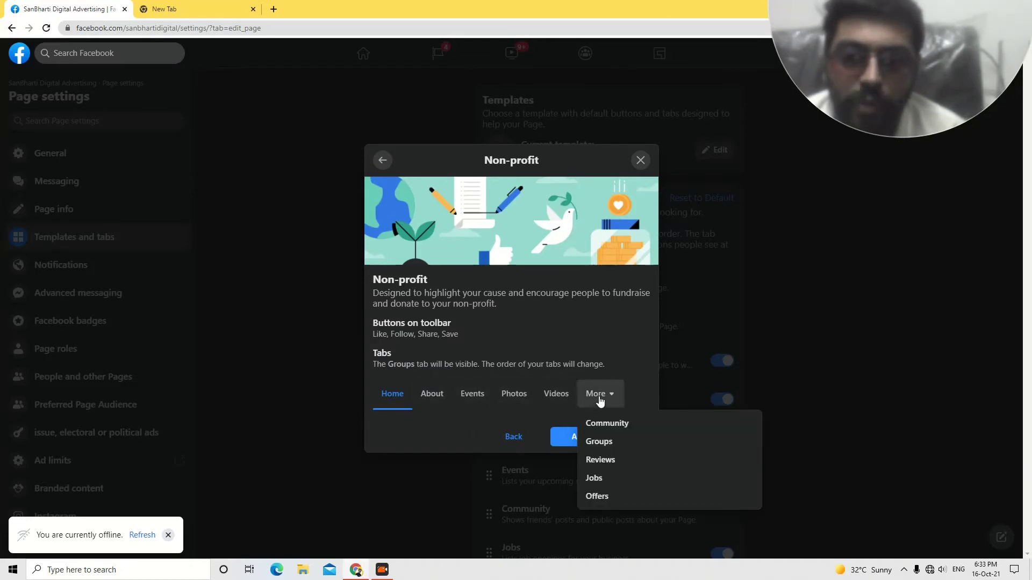
click(514, 437)
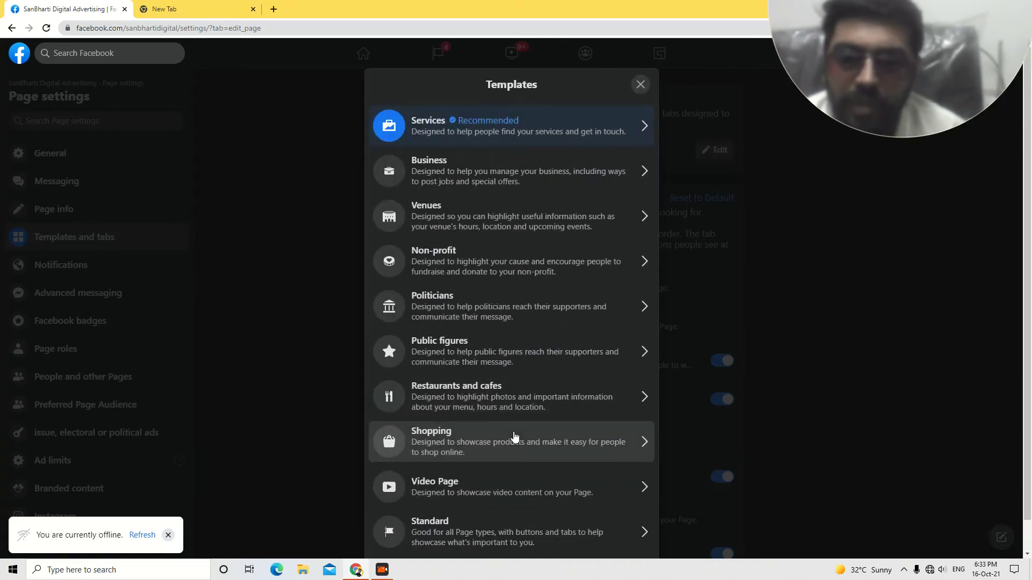
Open the Public figures template's details and check which additional tabs it offers.
click(466, 354)
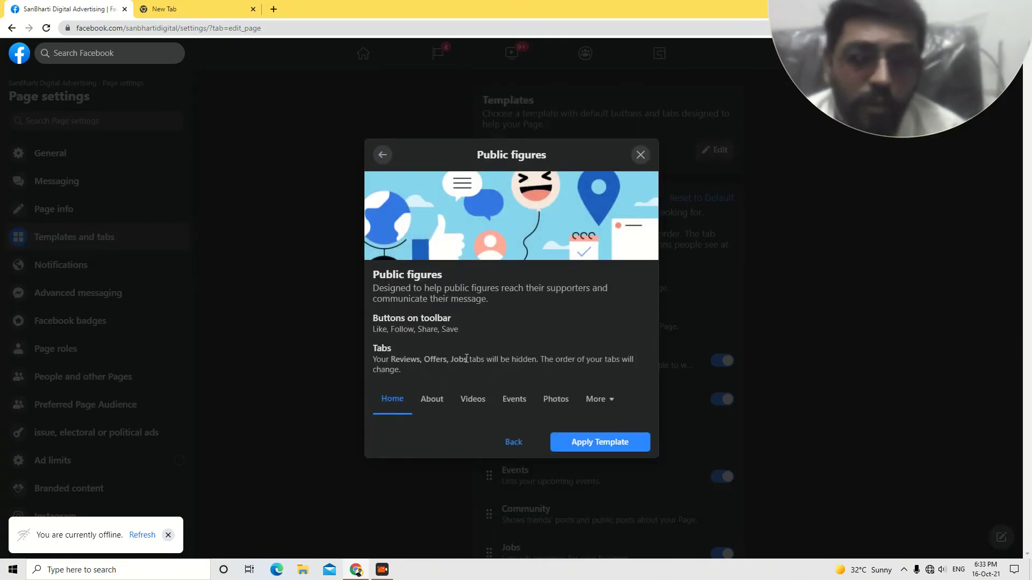
click(591, 398)
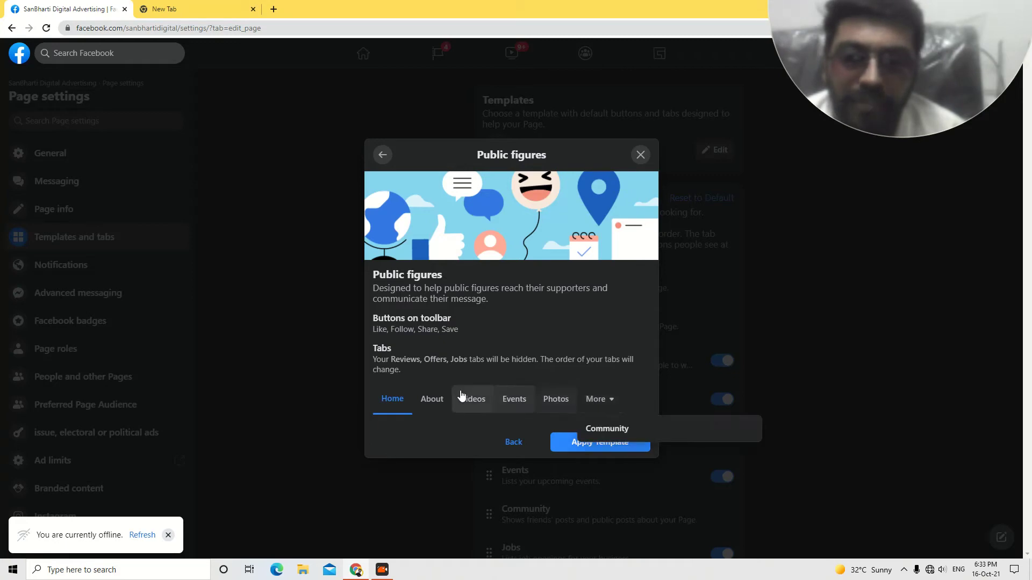
click(608, 407)
click(607, 404)
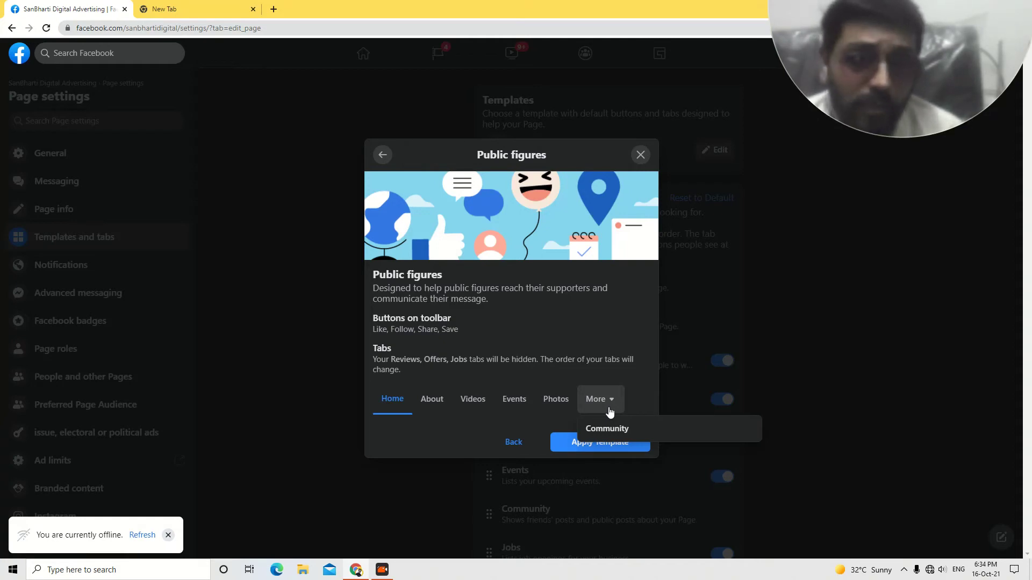
click(610, 412)
click(610, 411)
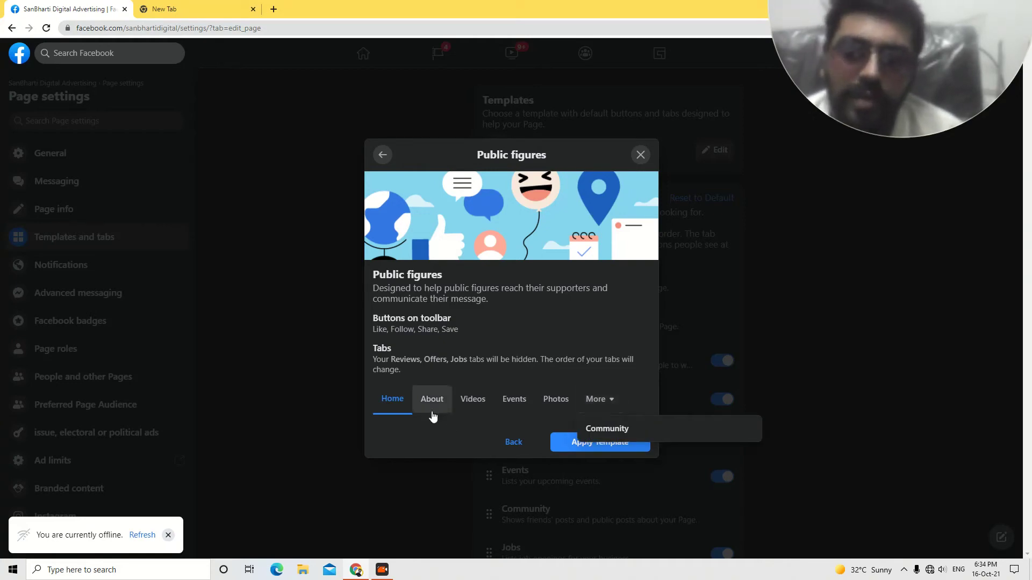
Step through the Public figures template's About, Videos, Events and Photos tabs and its additional tabs, and return to the template list.
click(433, 411)
click(480, 408)
click(512, 407)
click(563, 406)
click(596, 400)
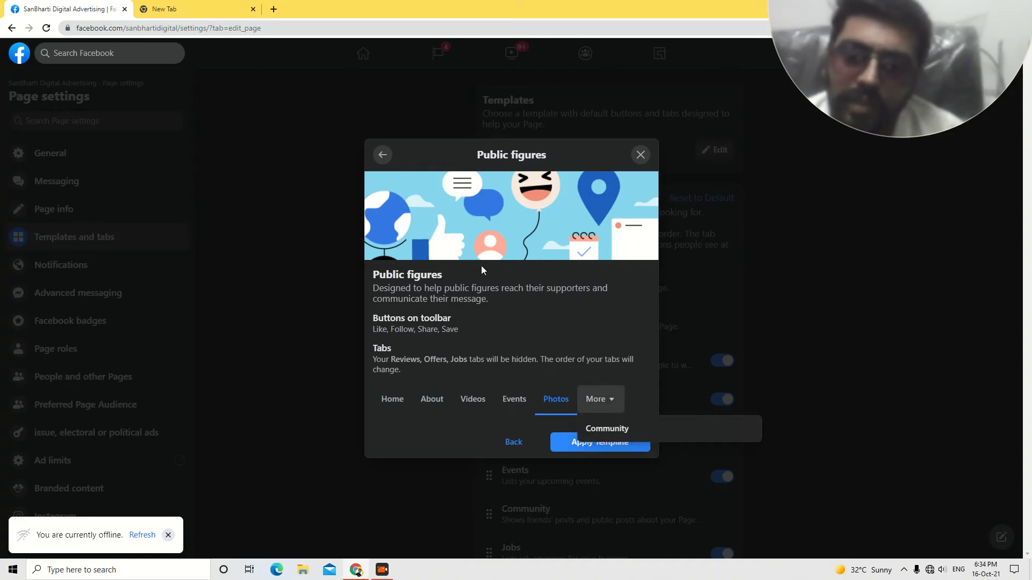
click(383, 154)
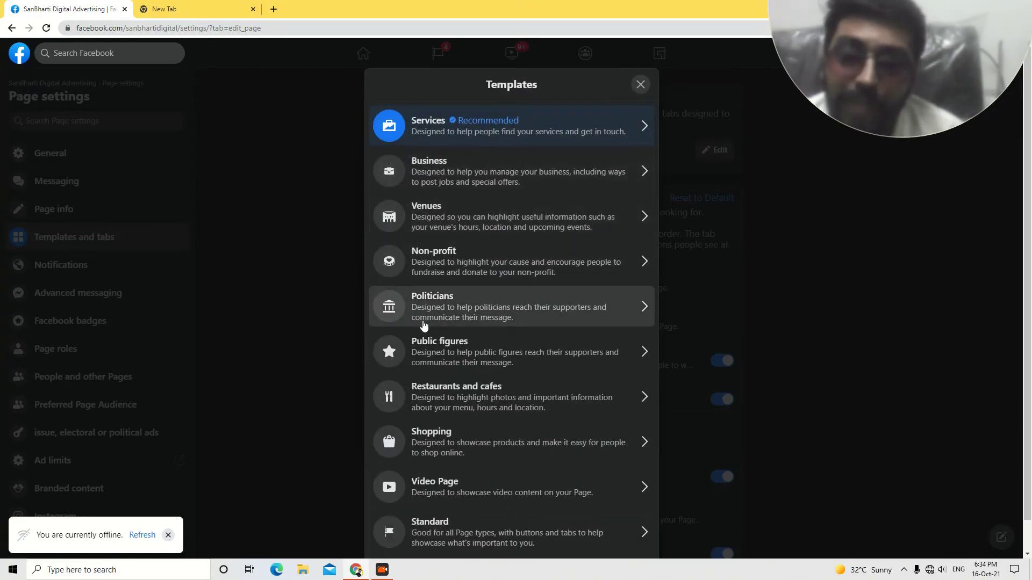
Open the Restaurants and cafes template's details and check its Offers and Reviews tabs and its additional tabs.
scroll(502, 350, down, 1)
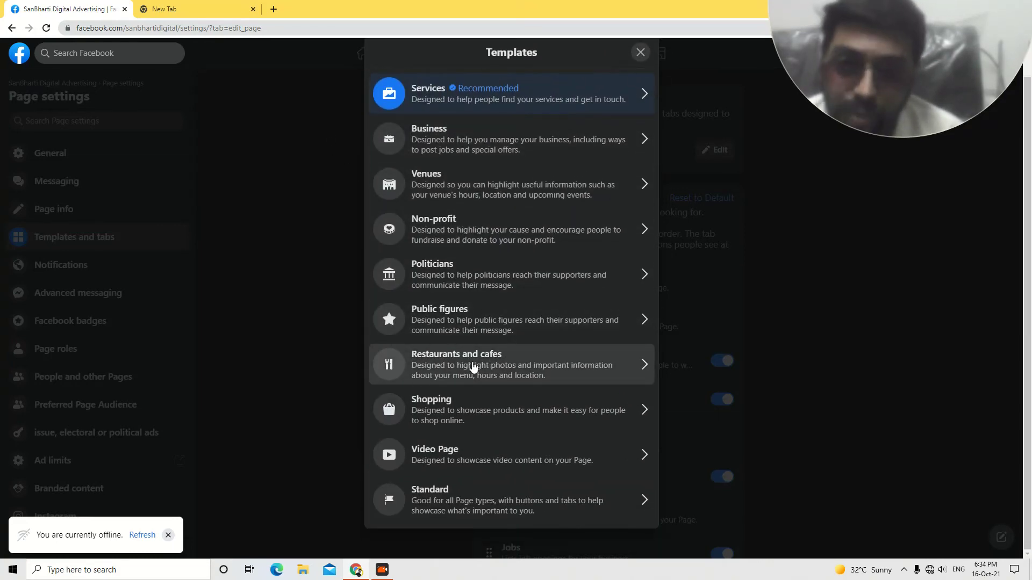
click(473, 367)
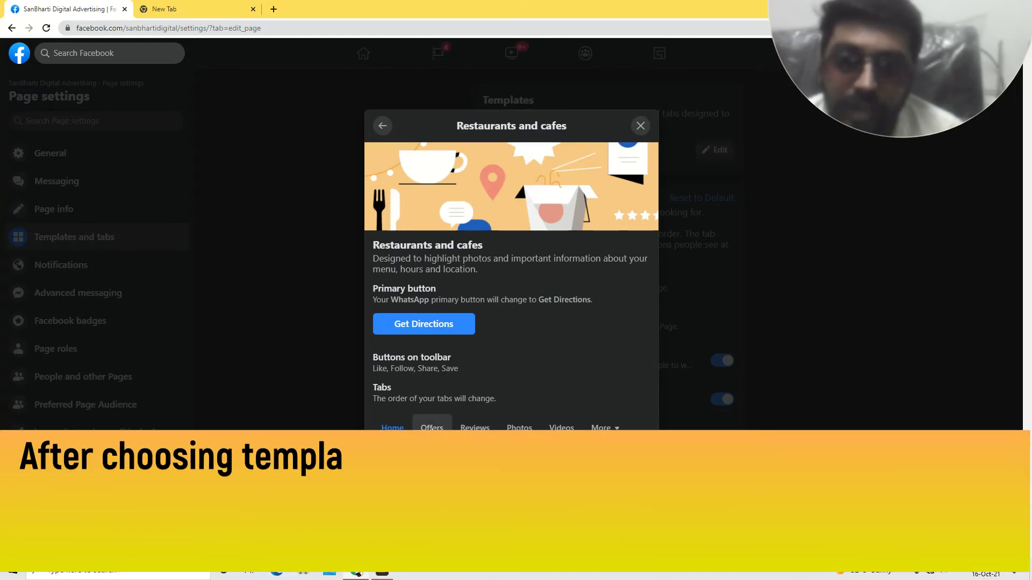
click(432, 428)
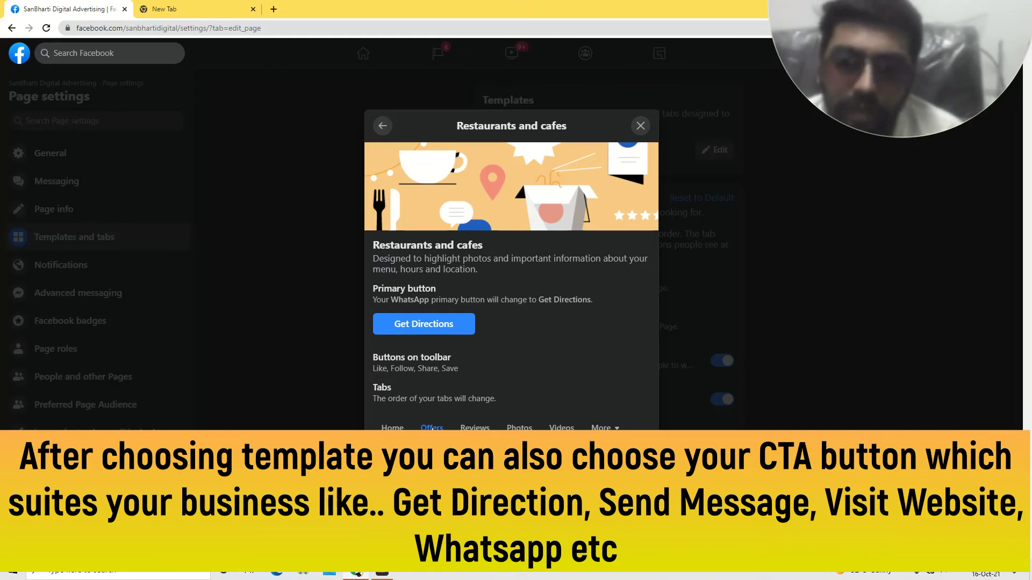
click(474, 428)
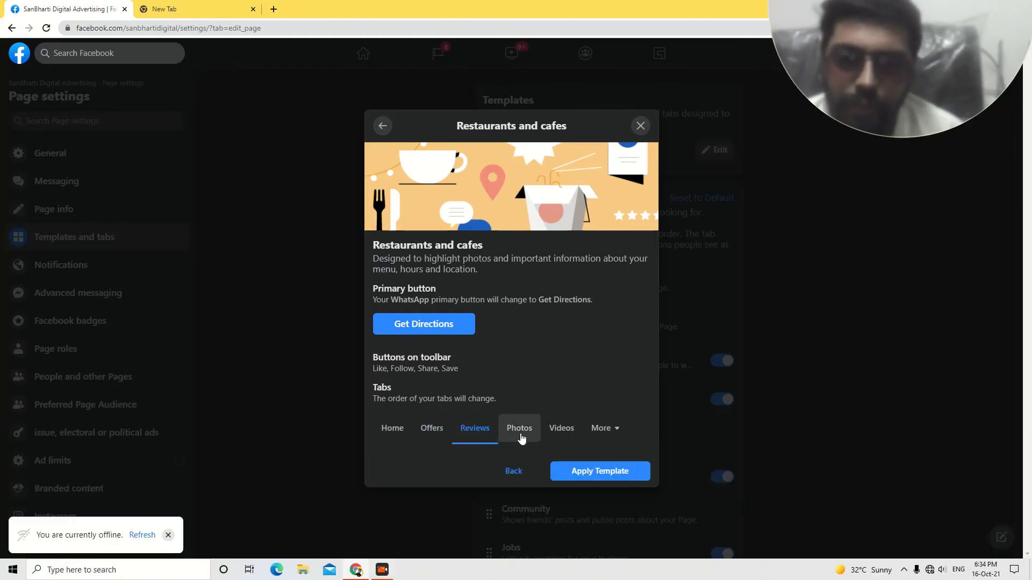
click(600, 429)
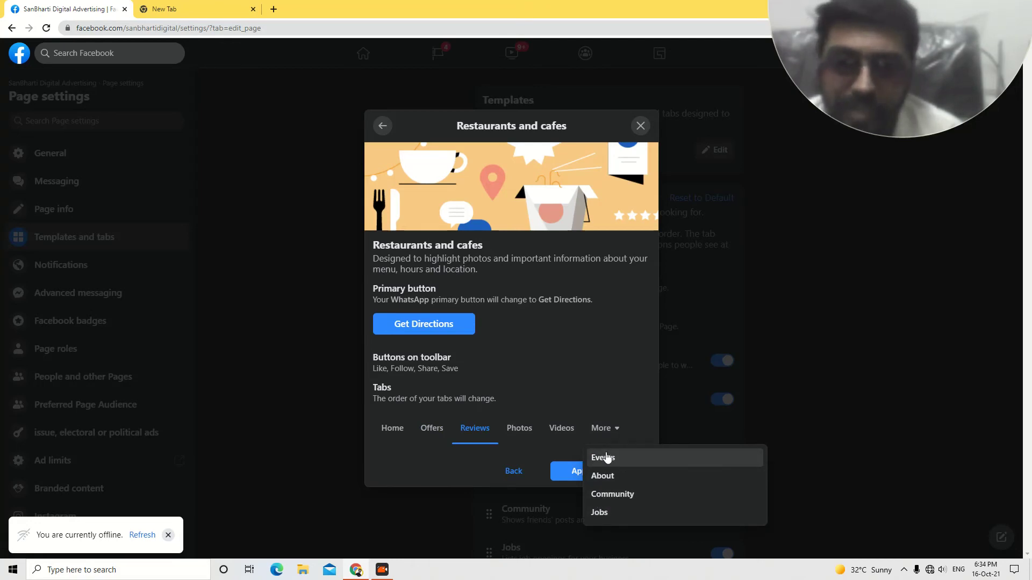
click(521, 338)
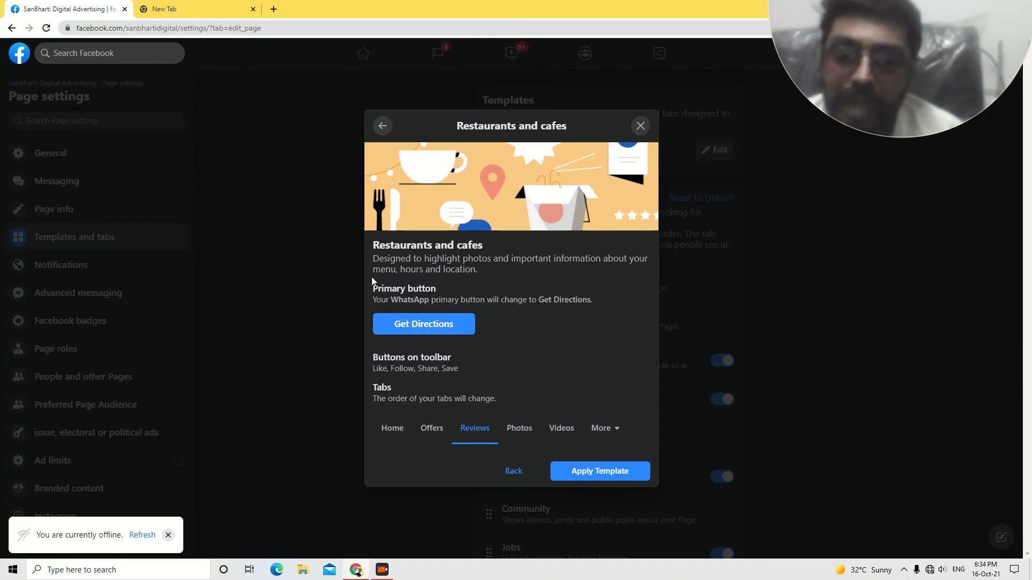
Examine how the Restaurants and cafes template changes the primary button, and return to the template list.
drag(444, 297, 398, 296)
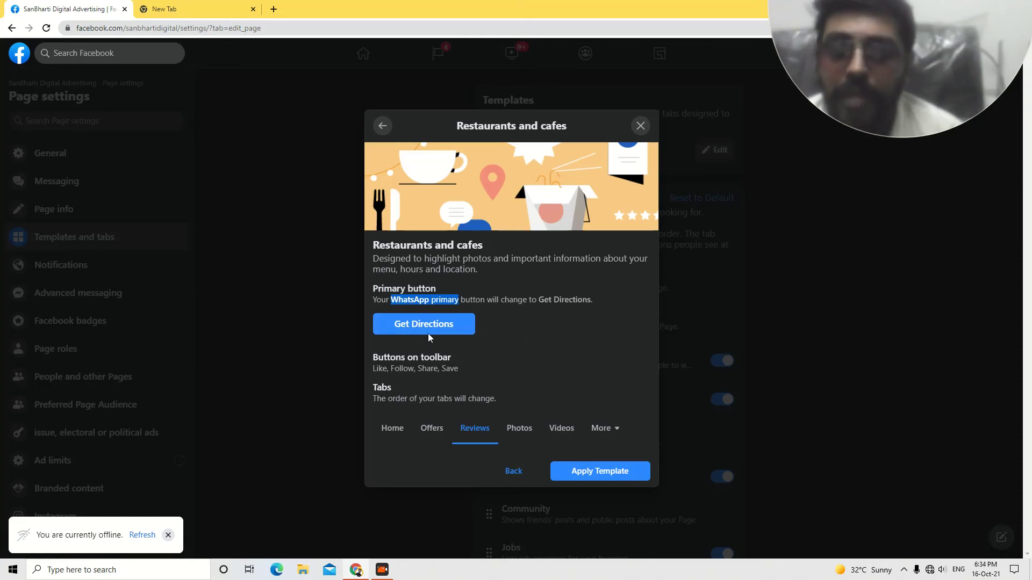
click(501, 315)
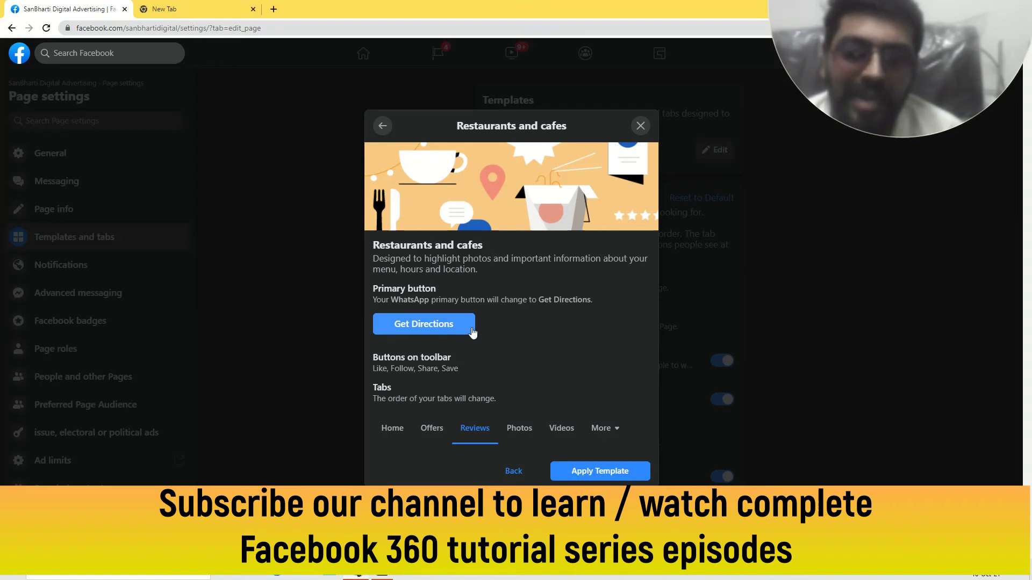
click(523, 478)
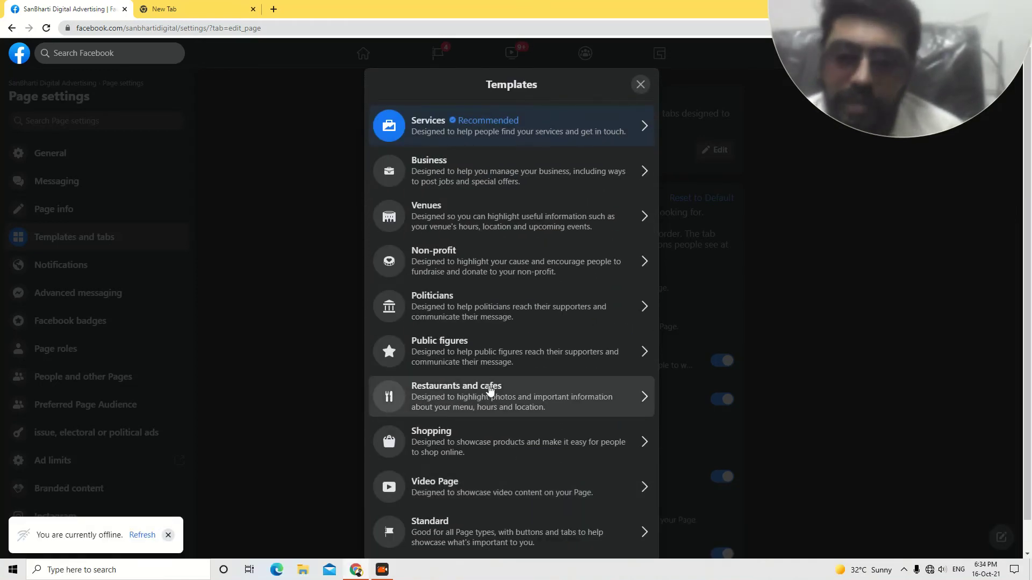
Examine the Shopping template's toolbar buttons and its Shop tab, and return to the template list.
click(476, 439)
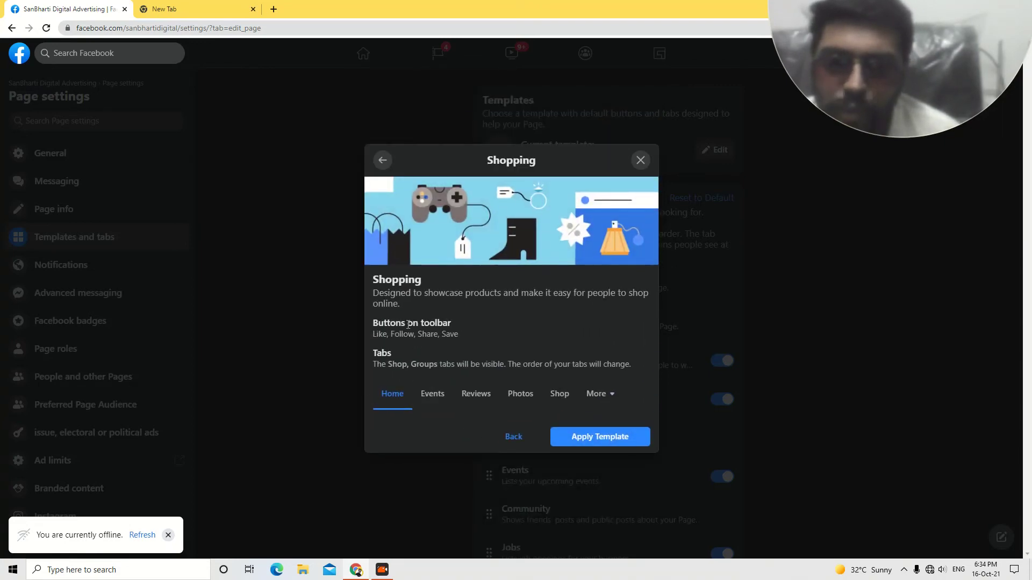
click(563, 396)
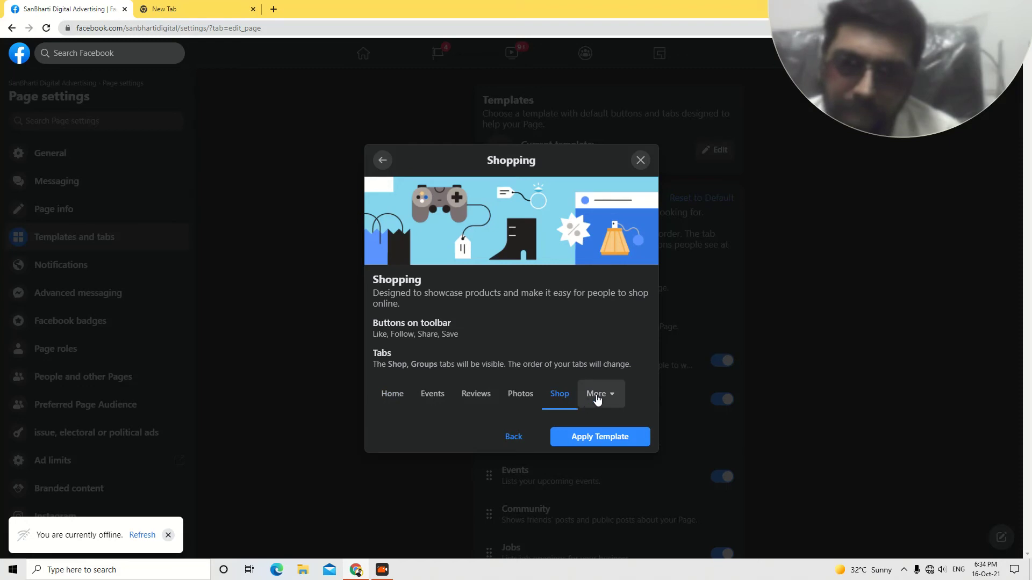
click(516, 437)
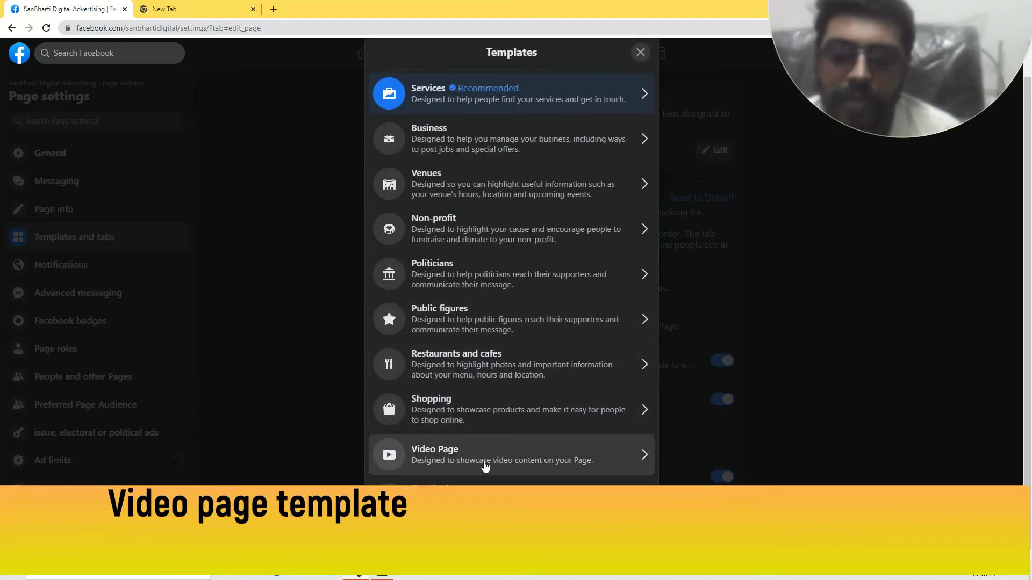
Examine the Video Page template's details and its Live tab, and return to the template list.
click(484, 463)
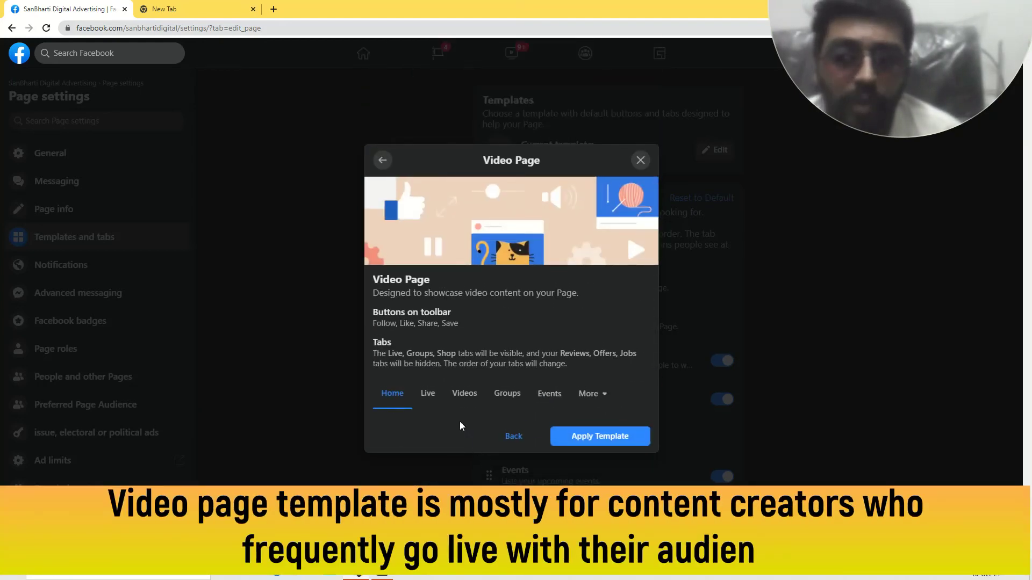
click(430, 397)
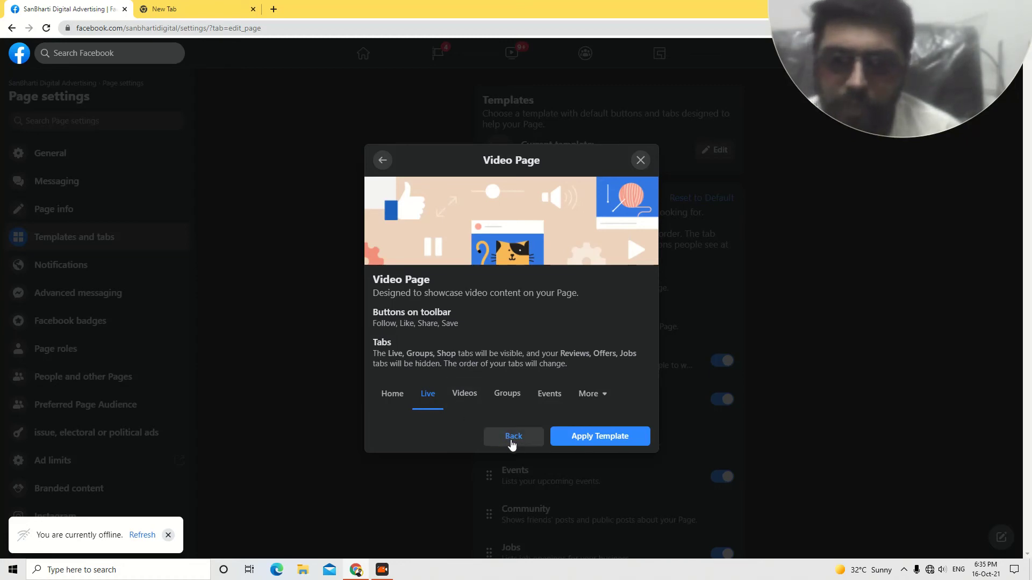
drag(430, 280, 380, 280)
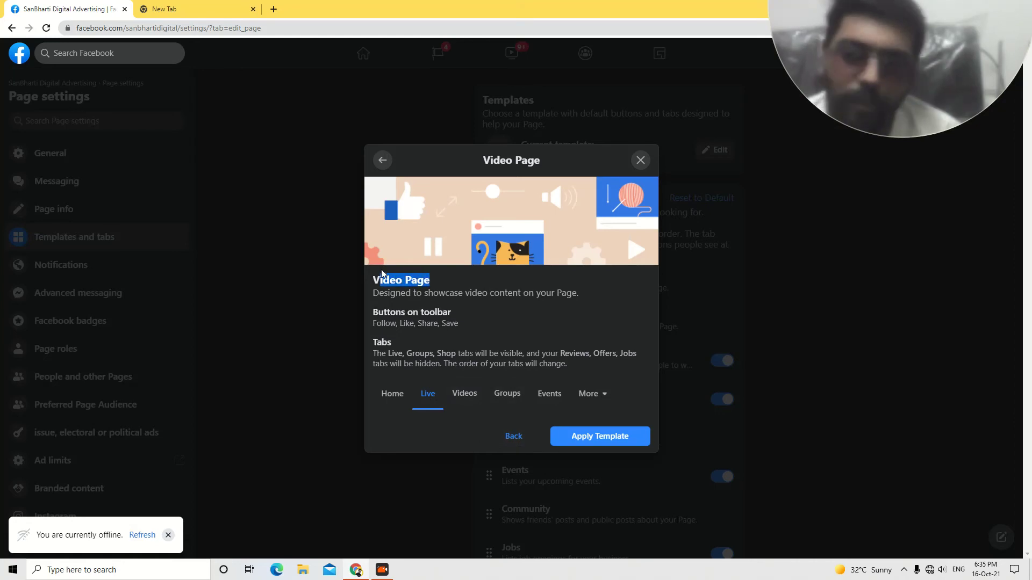
click(514, 436)
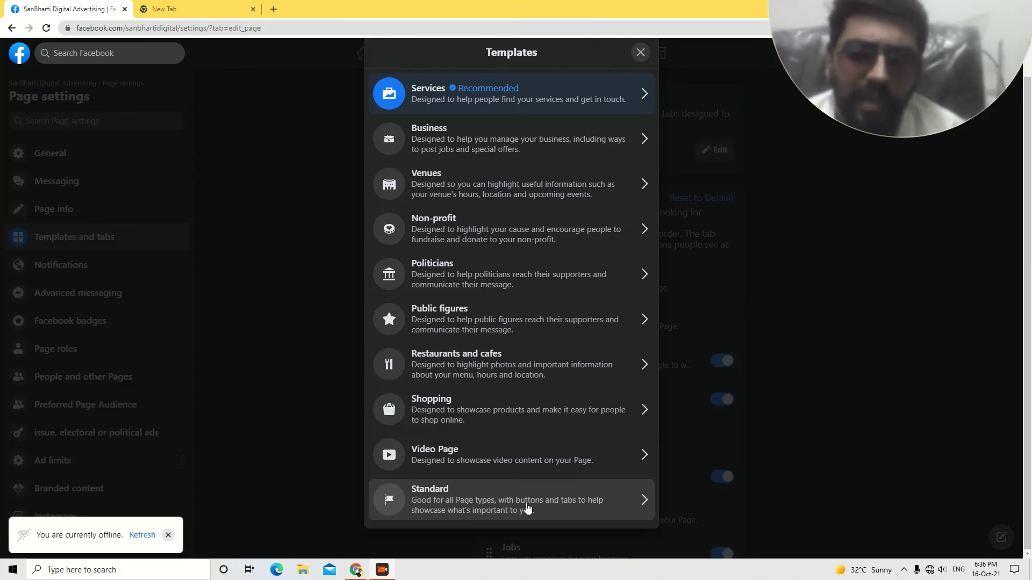
Check the Standard template's toolbar buttons and additional tabs, and return to the template list.
click(526, 508)
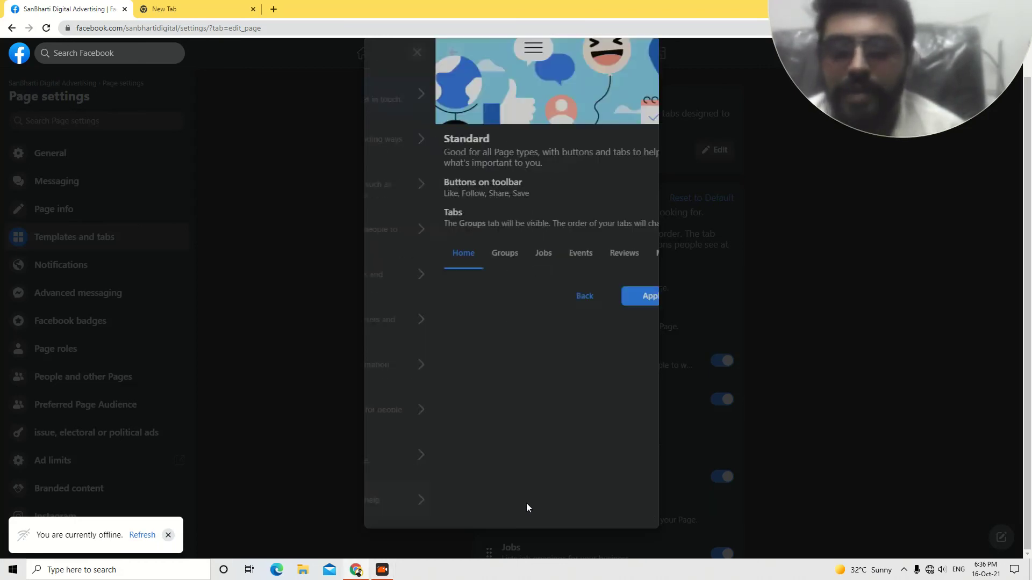
click(598, 396)
click(600, 396)
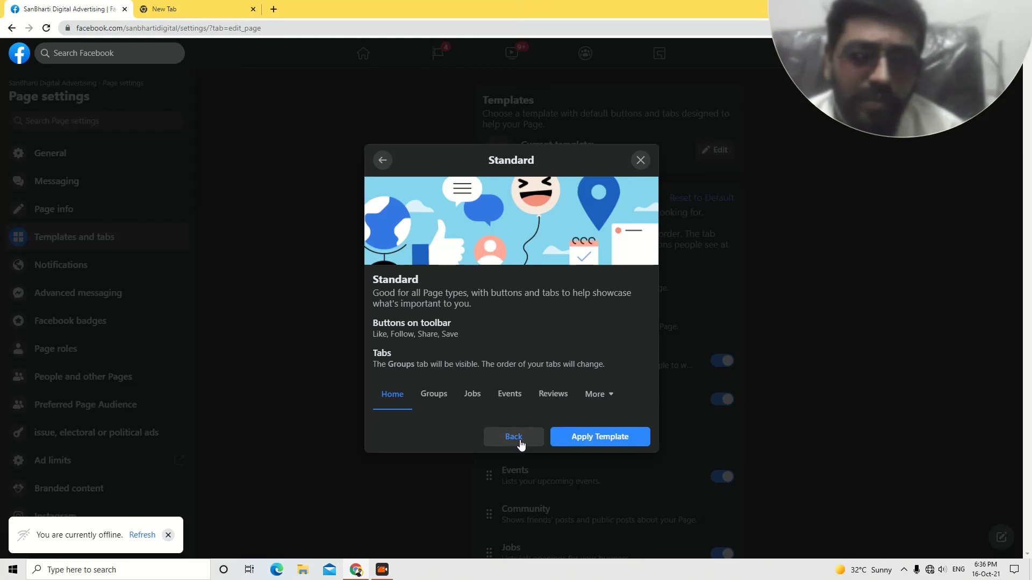
click(514, 438)
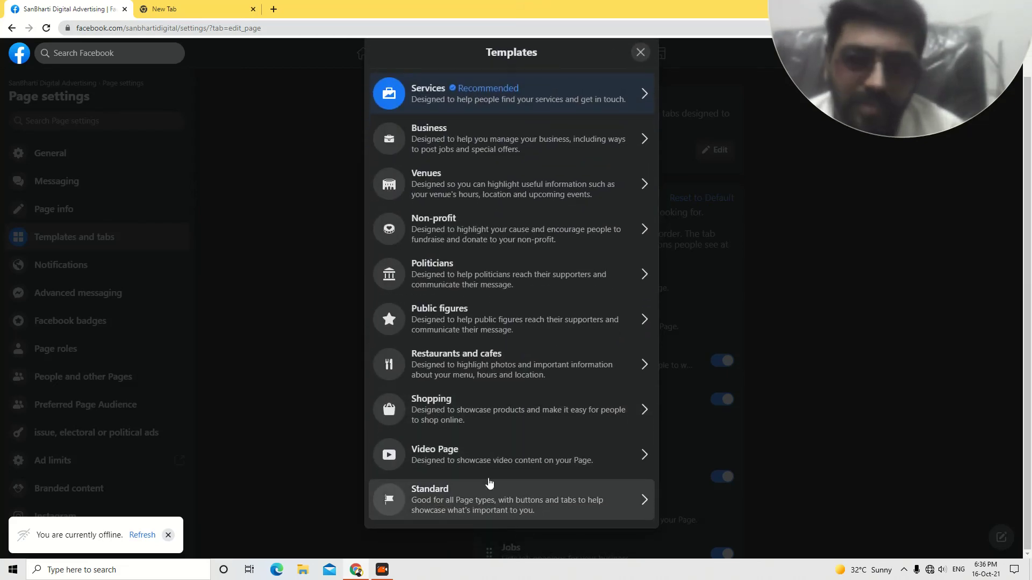
Look over the whole template list again and leave it for the Page's tab settings without applying a template.
scroll(555, 237, up, 1)
scroll(556, 241, down, 1)
scroll(557, 237, up, 1)
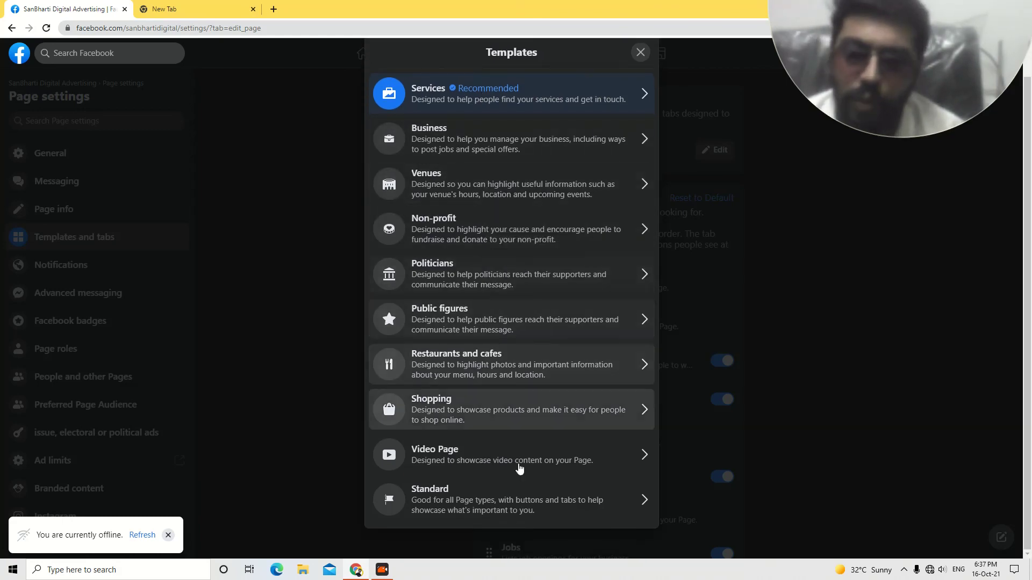
click(422, 329)
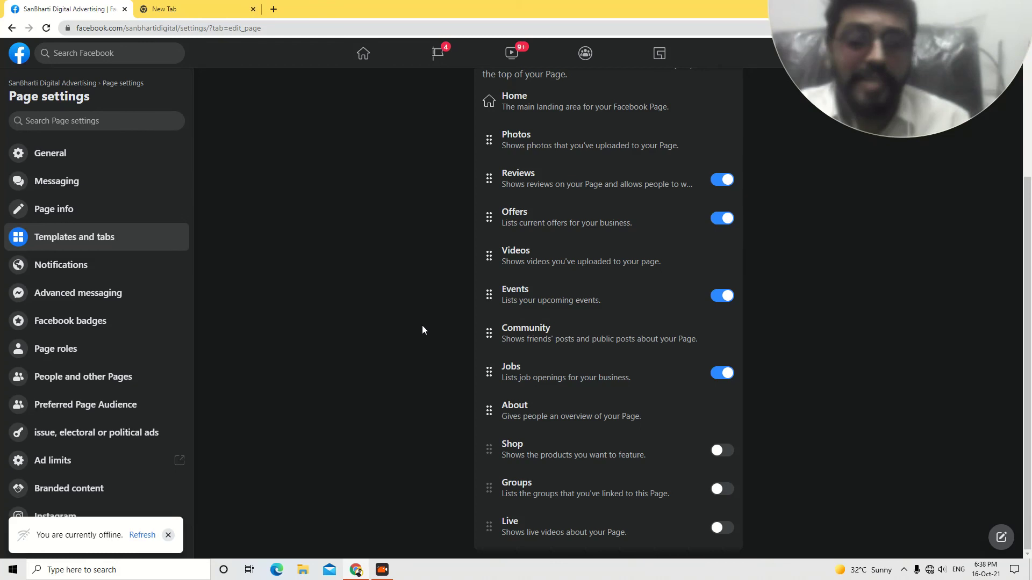